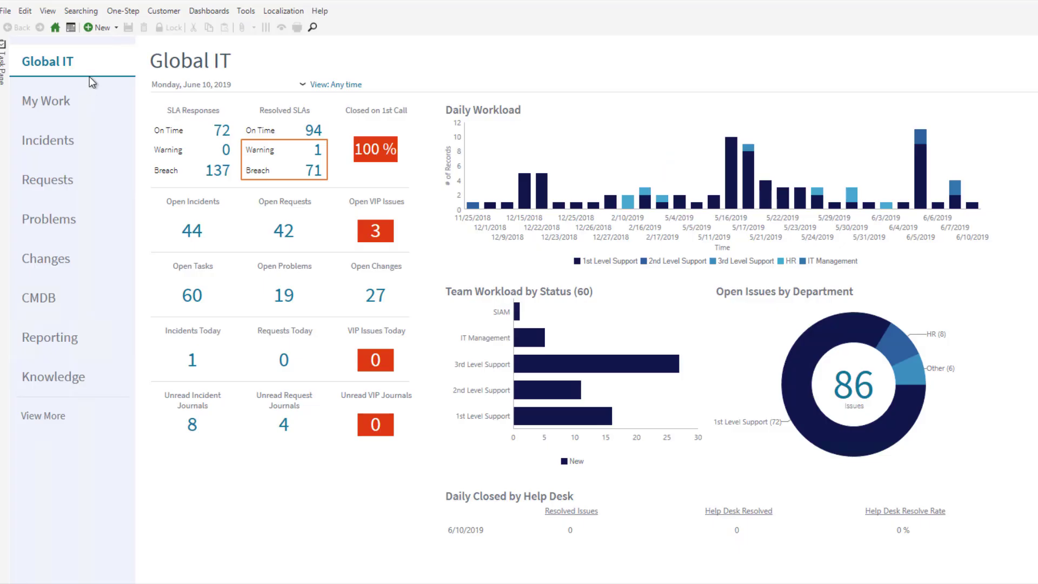
Step: Create a new One-Step named 'Email Notification' in the One-Step Manager
left_click(119, 13)
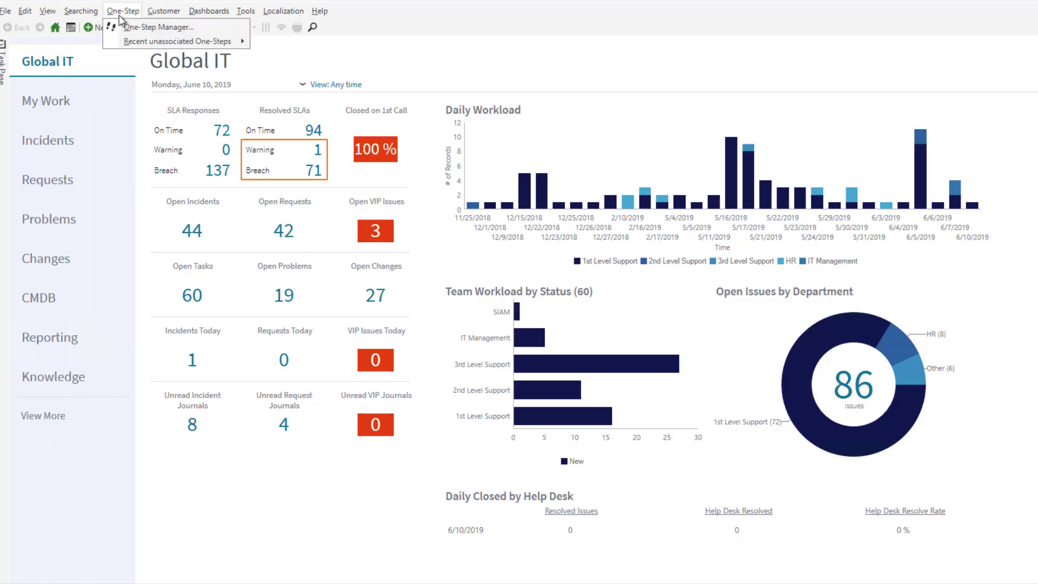
left_click(133, 27)
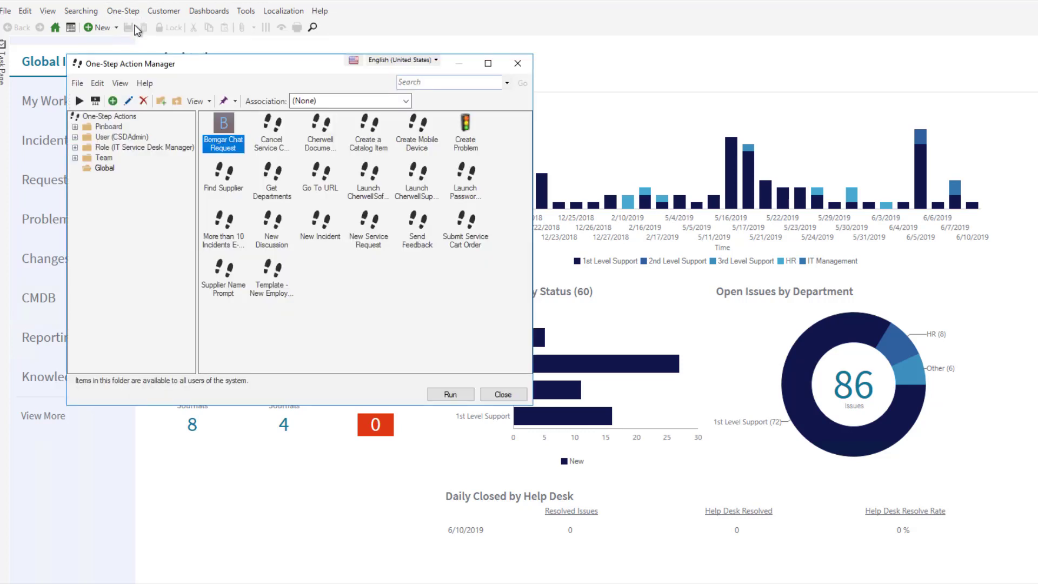
left_click(112, 102)
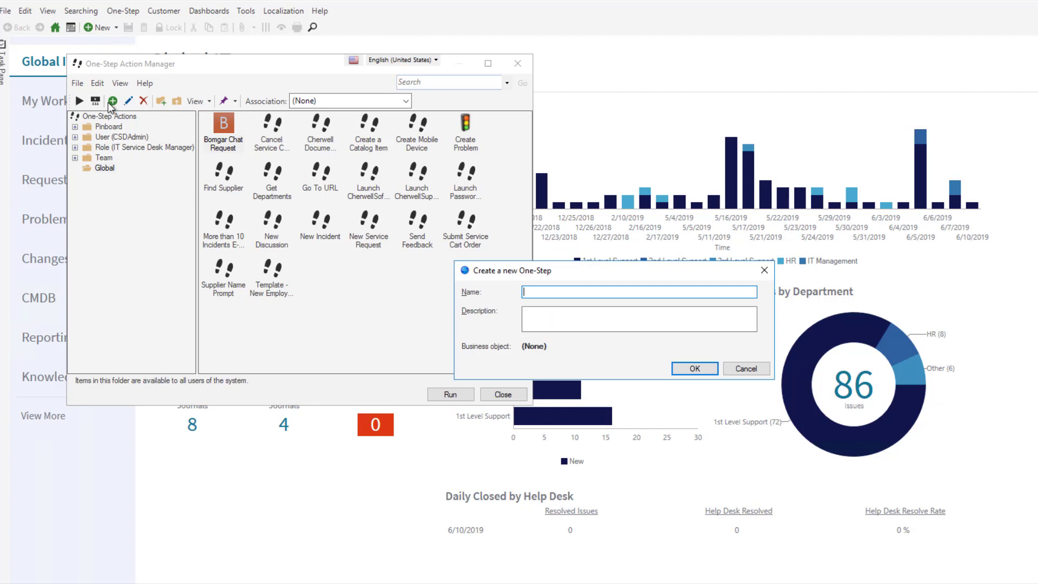
type("Email Notification")
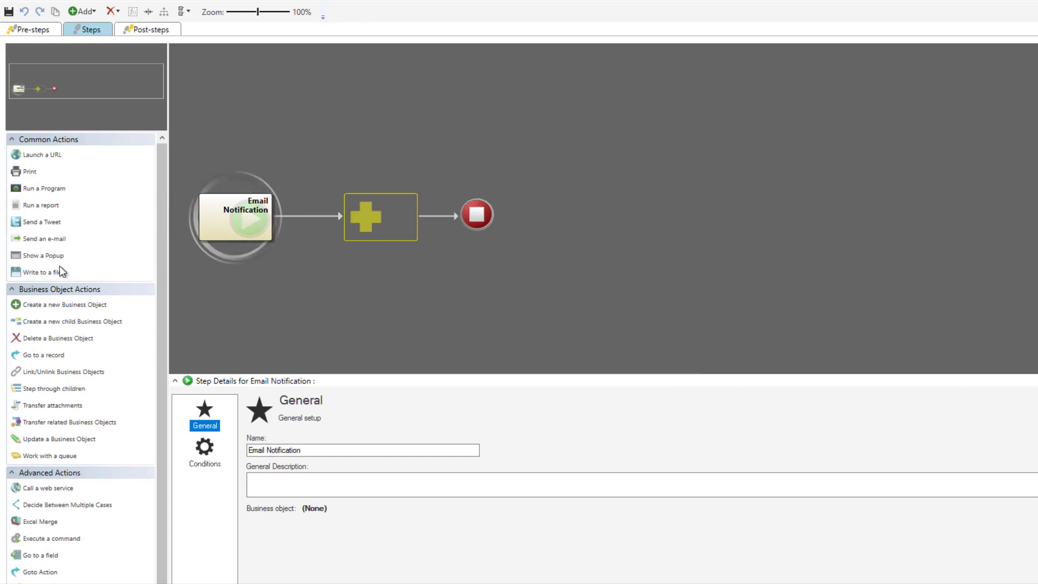
Step: Add a Send an e-mail action addressed to the current user with a NewID() subject
left_click_drag(56, 239, 380, 212)
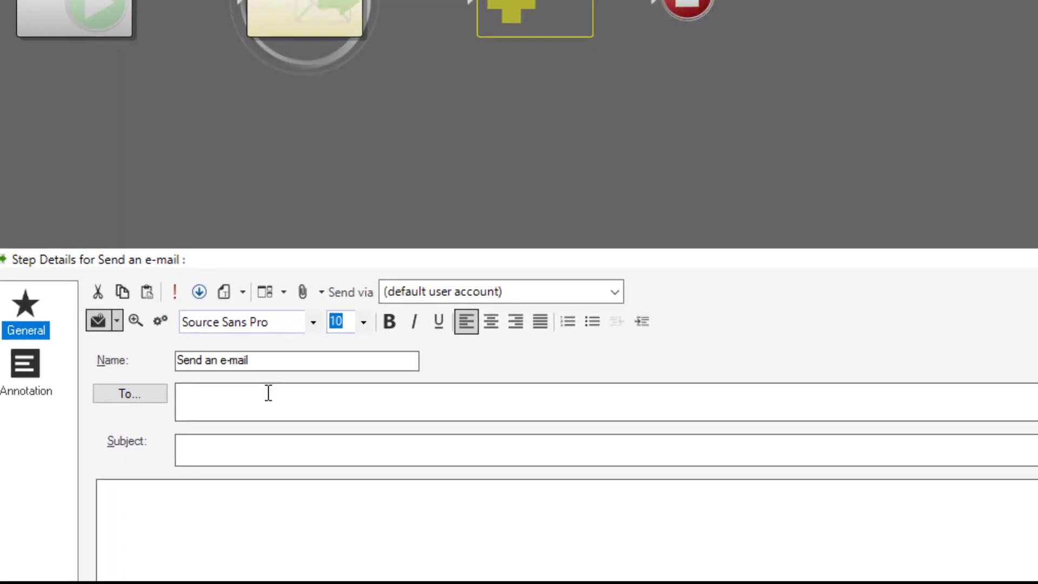
left_click(219, 396)
key("ctrl+space")
double_click(277, 542)
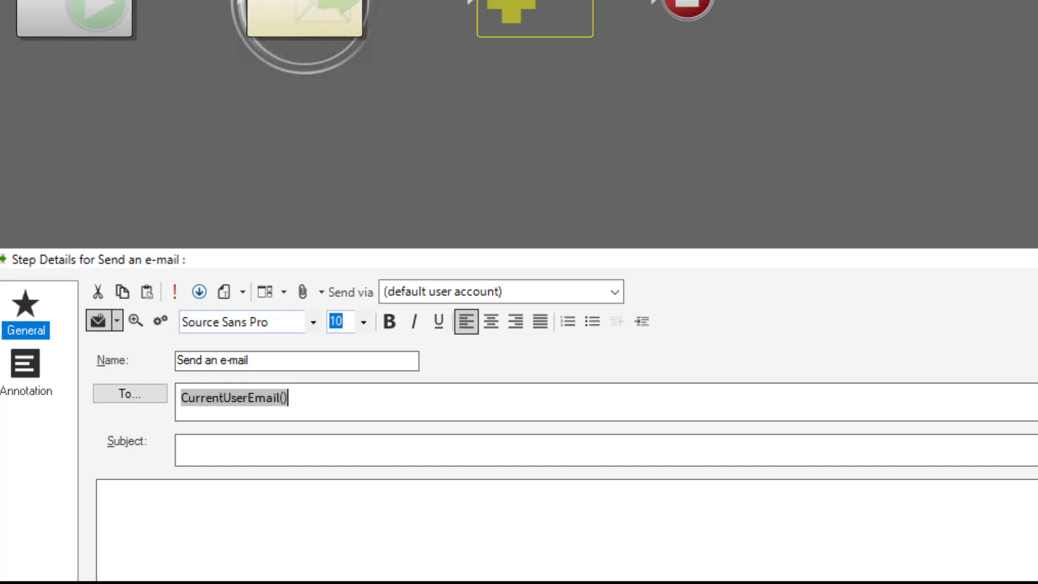
left_click(218, 456)
key("ctrl+space")
double_click(318, 303)
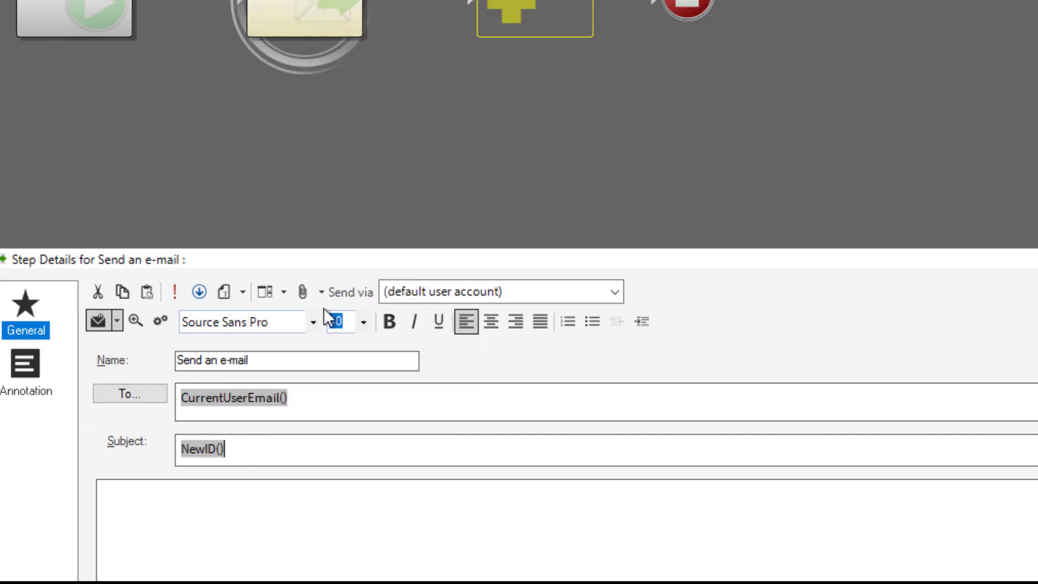
scroll(843, 383, "down", 2)
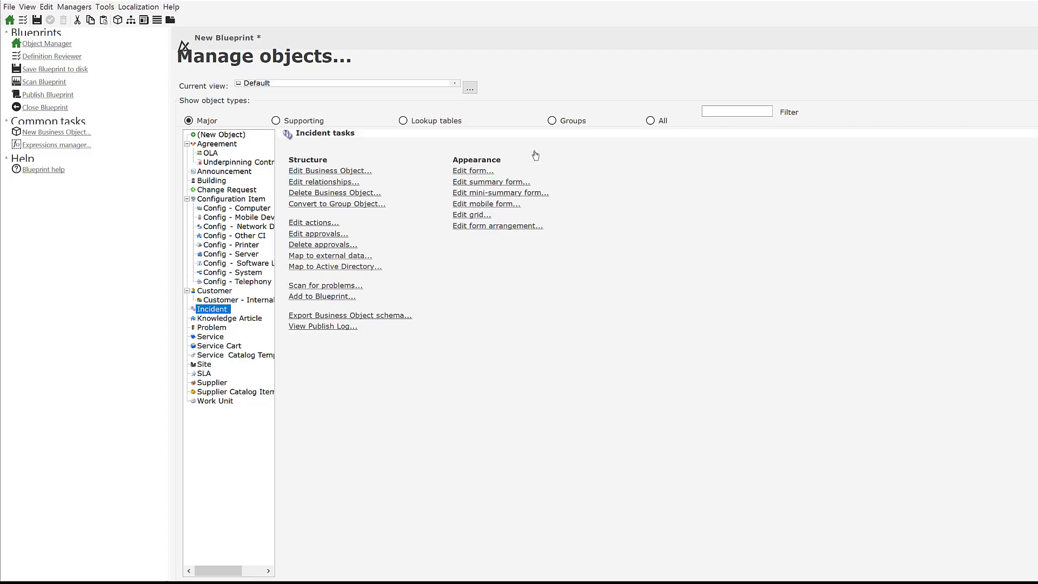
Step: Open the Incident form editor and switch to the Incident Overview form
left_click(478, 171)
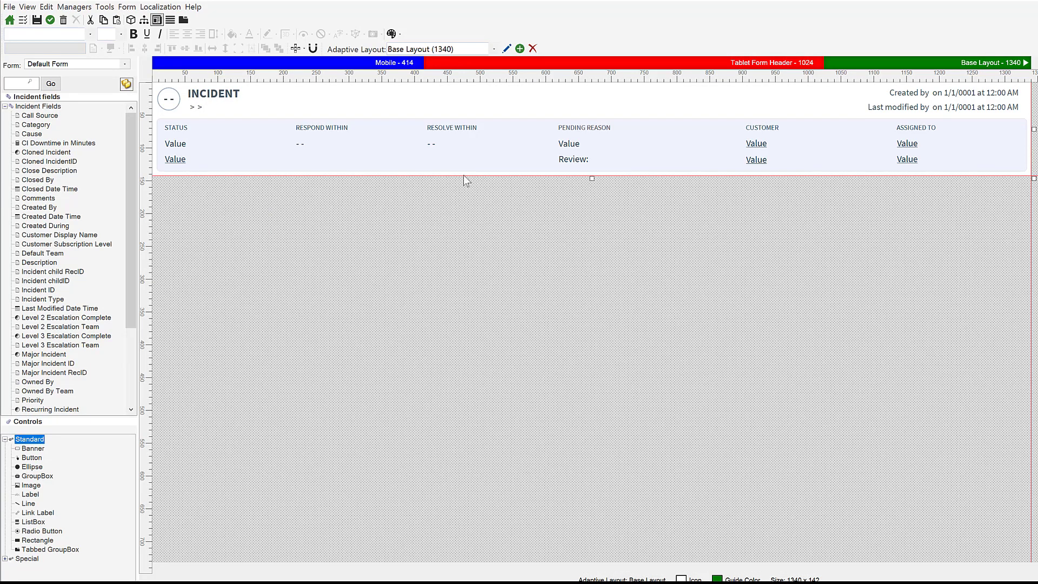
left_click(125, 63)
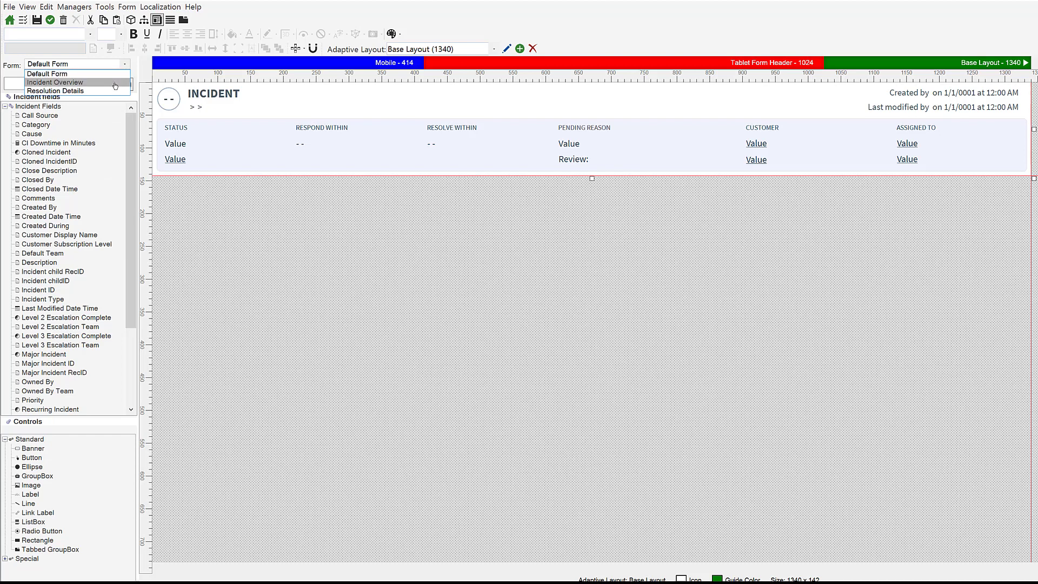
left_click(55, 82)
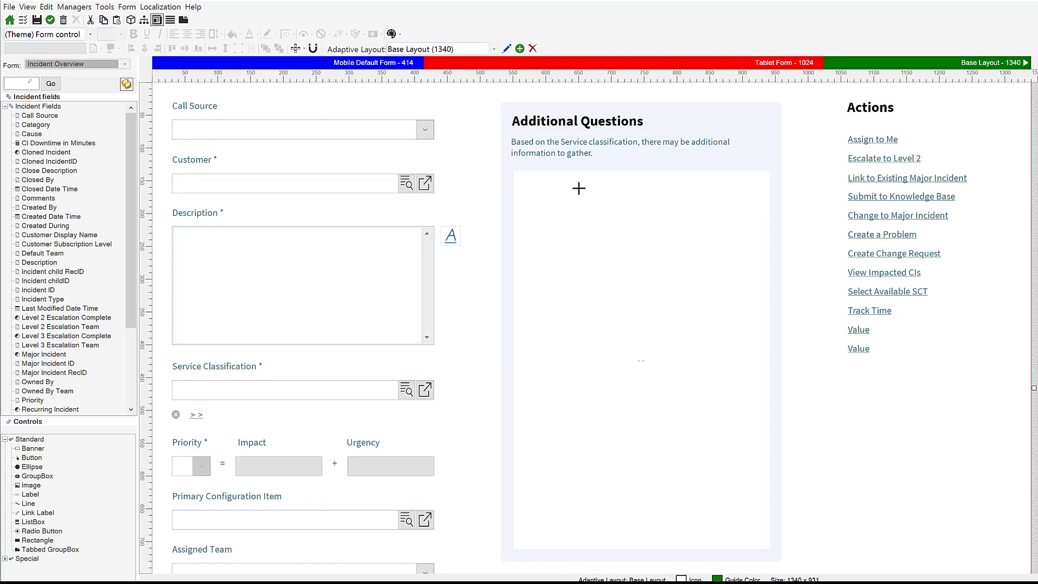
Step: Preview the Incident Overview form's mobile, tablet and base layouts
left_click(305, 63)
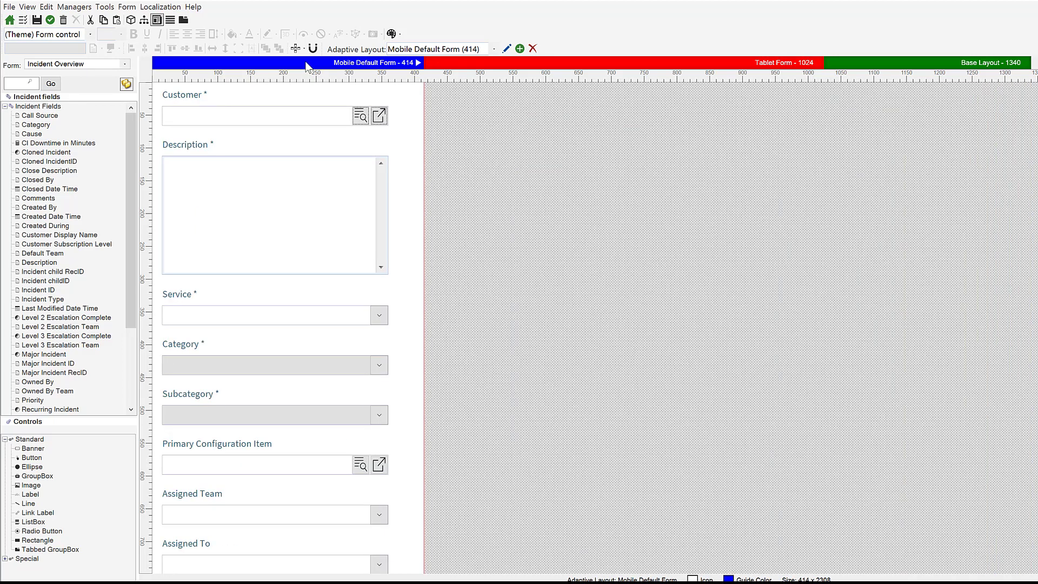
left_click(735, 62)
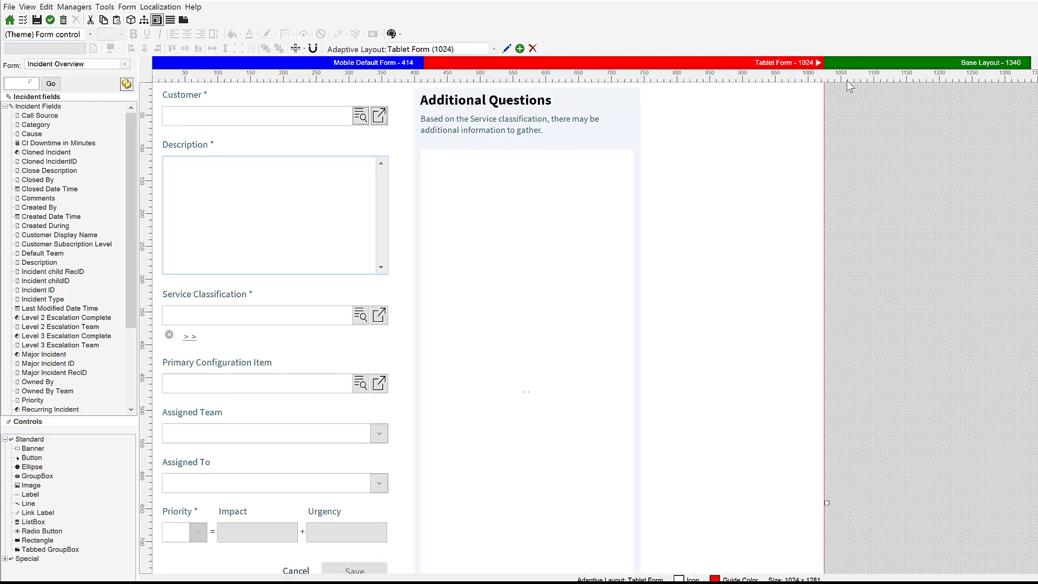
left_click(876, 64)
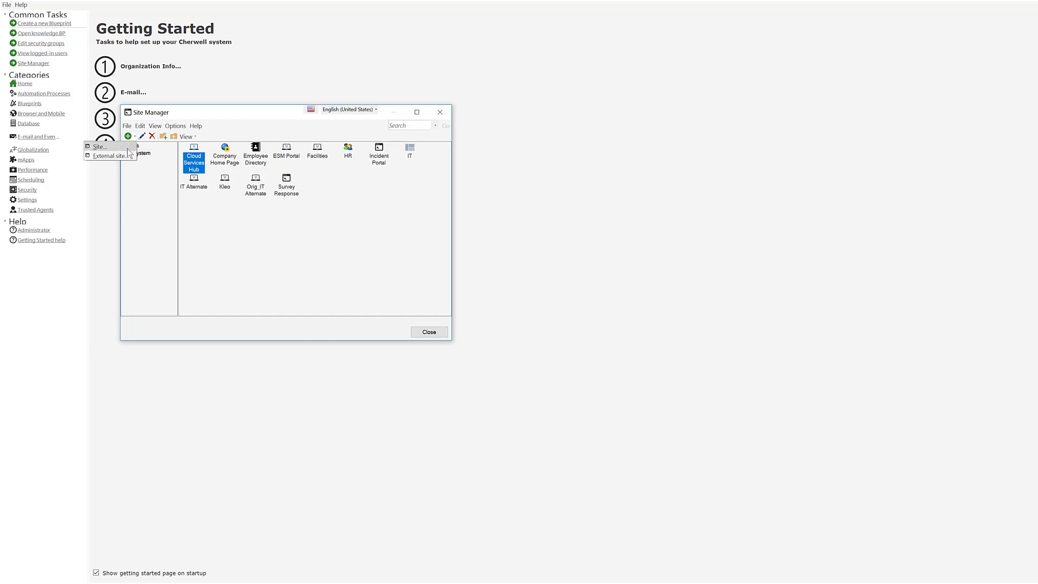
Step: Start a portal site titled 'New Portal' with the Cherwell Next B banner image
left_click(127, 148)
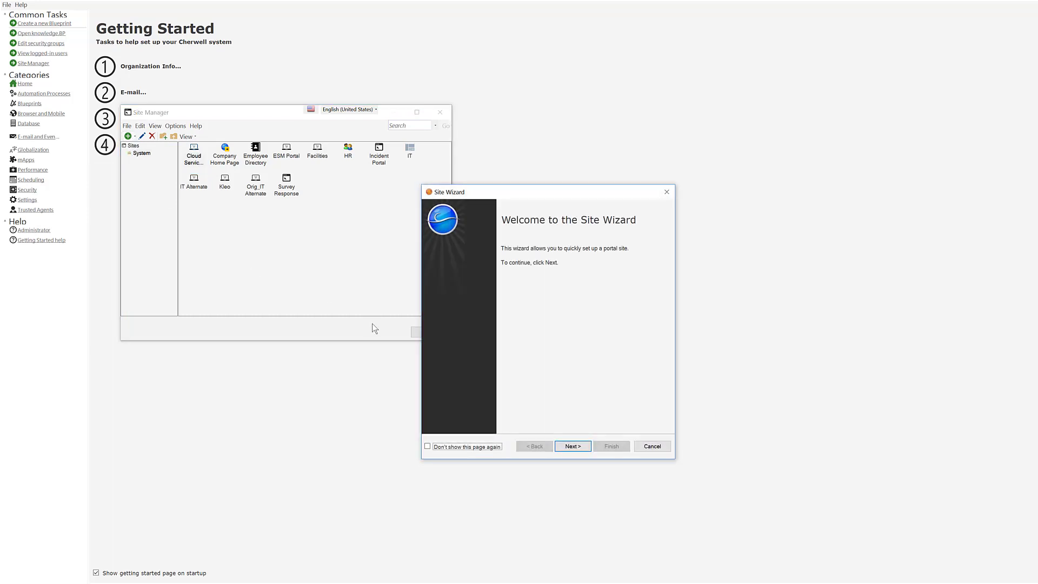
left_click(575, 448)
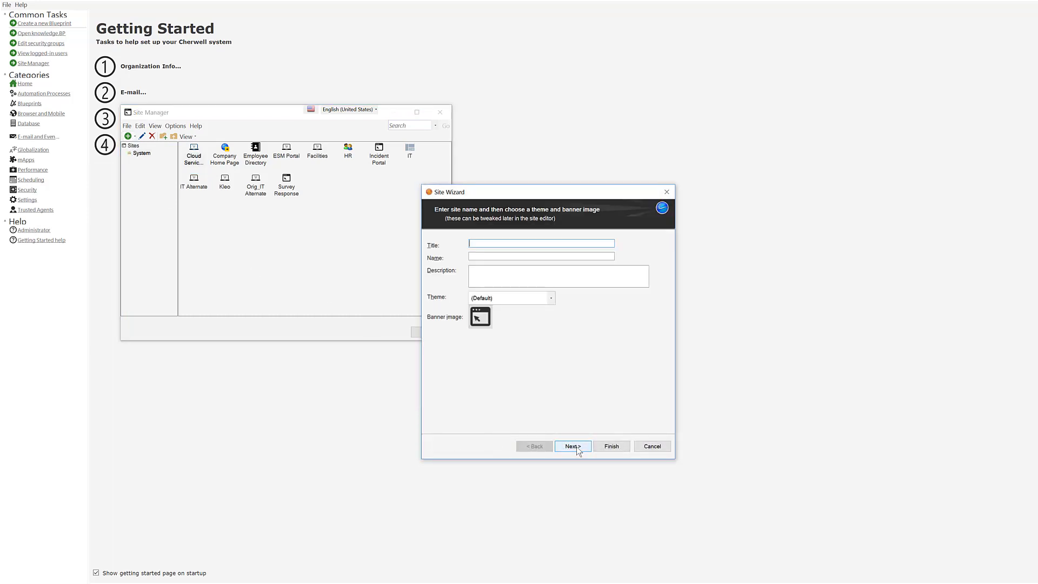
type("New Portal")
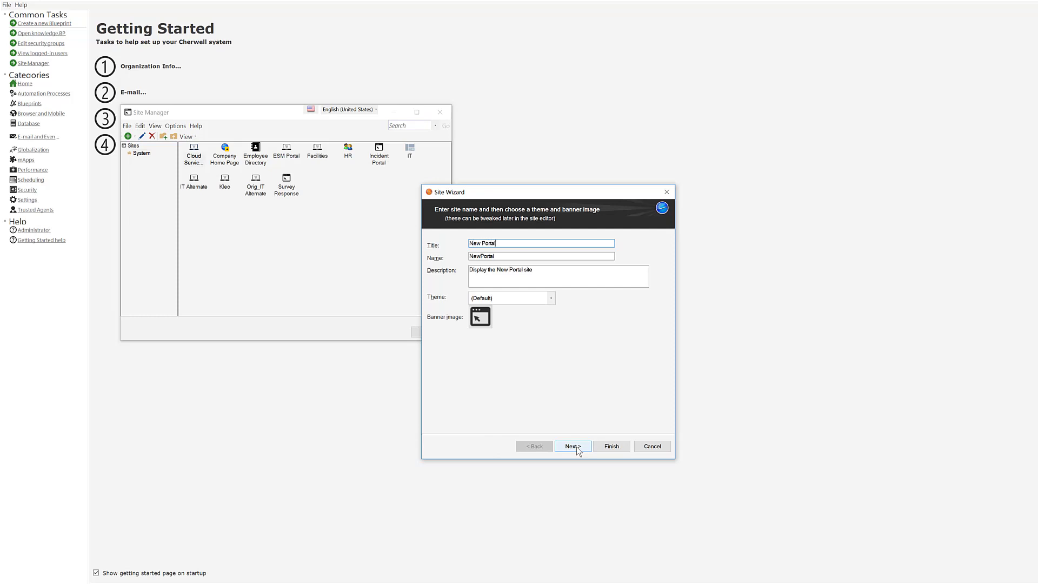
left_click(488, 319)
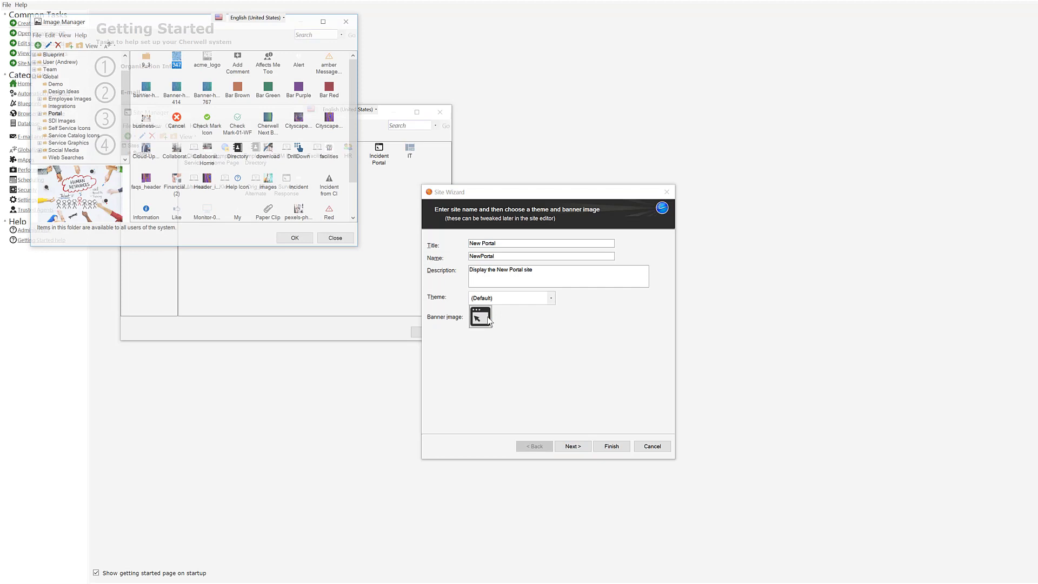
double_click(270, 127)
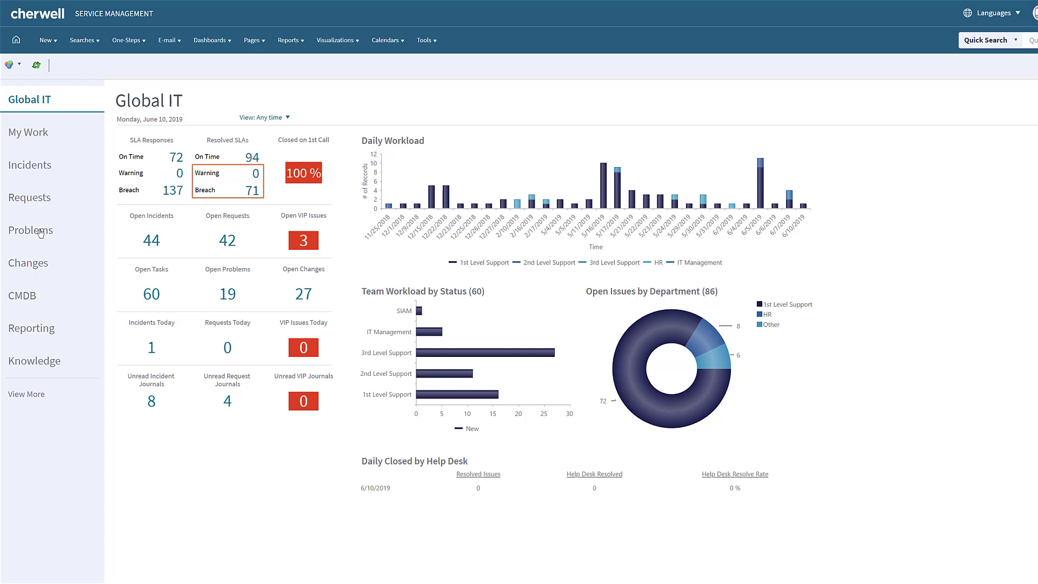
Step: List the 19 open problems and open the 'Can't access the X drive' problem
left_click(40, 233)
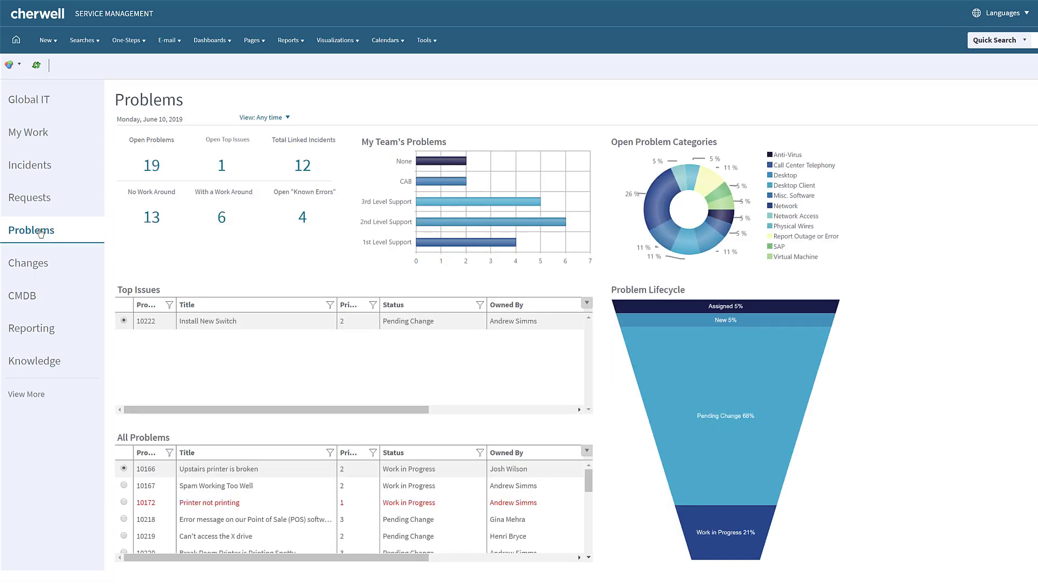
left_click(149, 169)
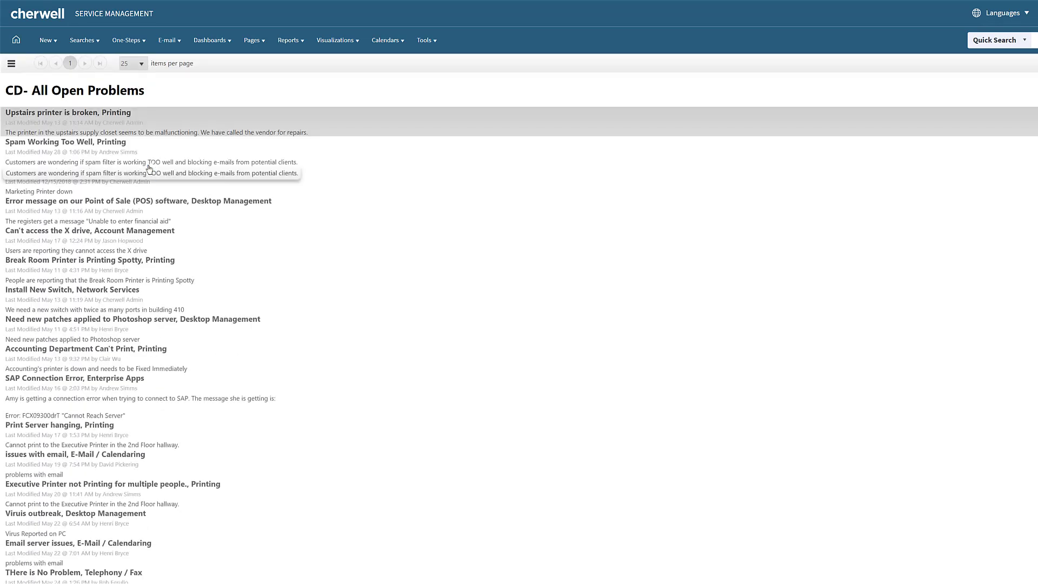
left_click(146, 234)
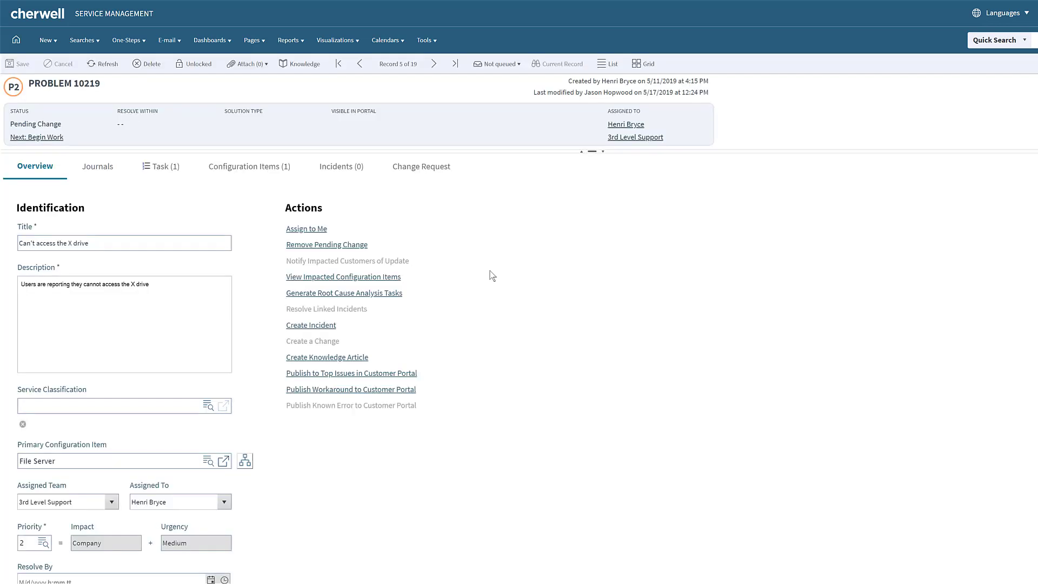
scroll(491, 275, "down", 5)
Step: Return to the Problems dashboard and open the Dashboard Manager
left_click(214, 41)
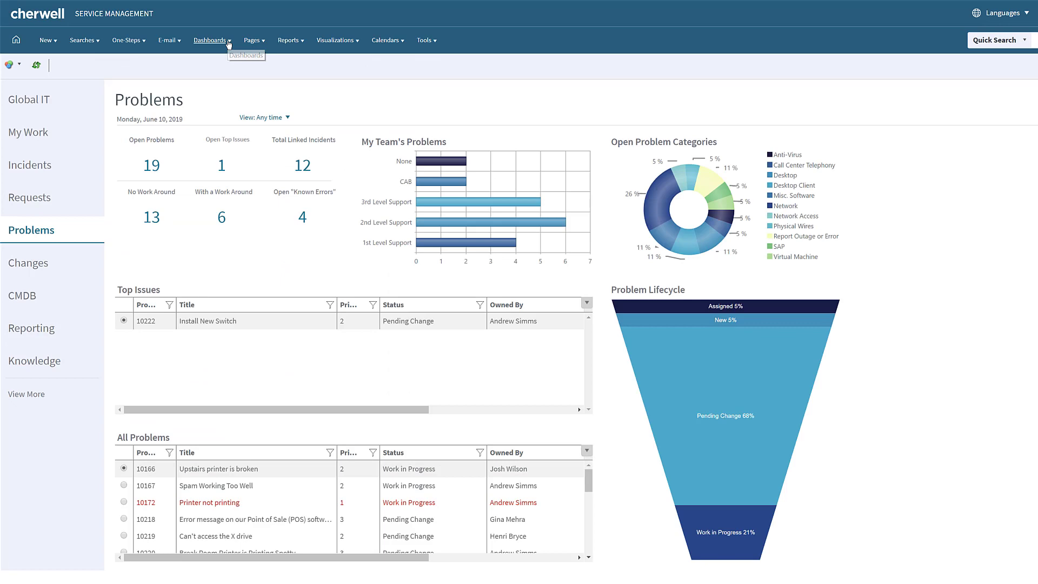
left_click(228, 42)
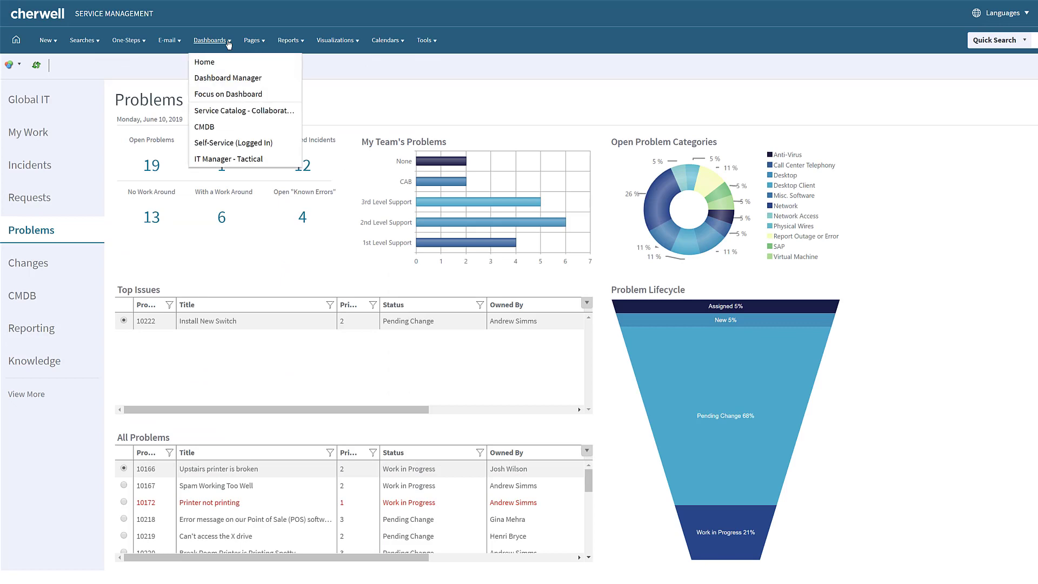
left_click(230, 80)
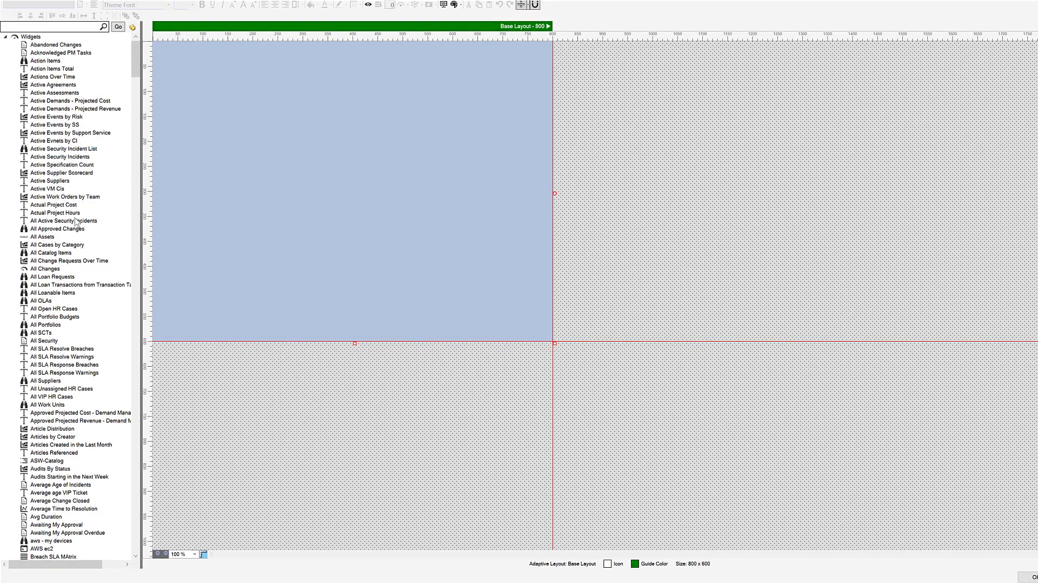
Step: Place the All Changes gauge at the top and a widened All Change Requests Over Time chart
left_click_drag(60, 272, 273, 176)
left_click_drag(319, 145, 432, 76)
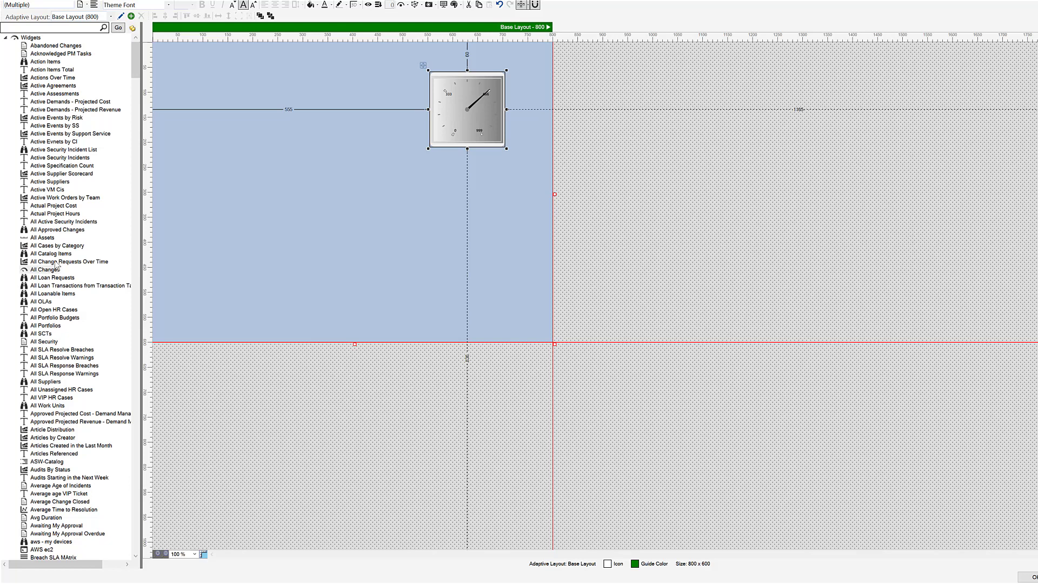
left_click_drag(59, 263, 255, 204)
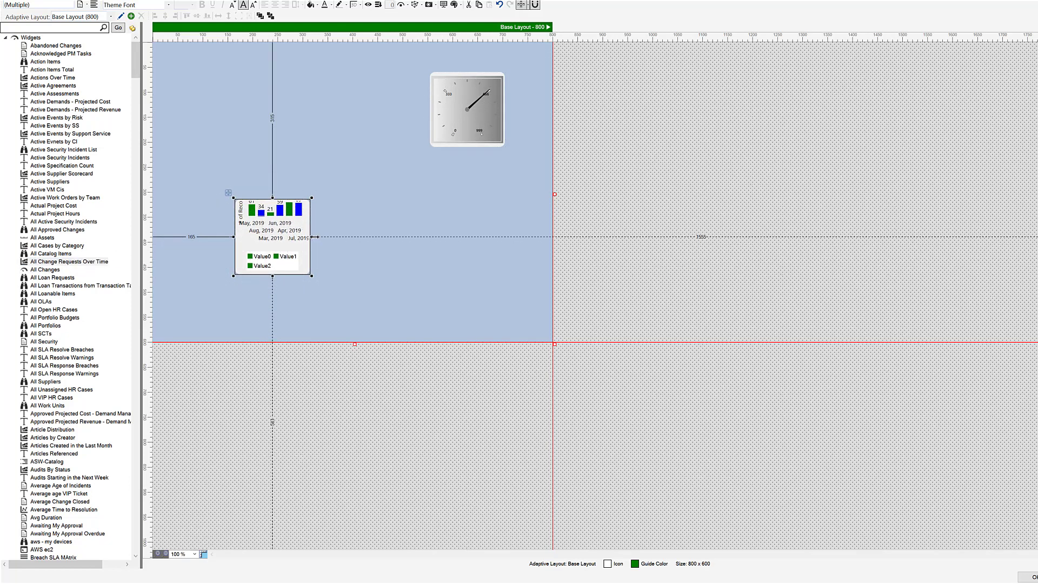
left_click_drag(314, 236, 508, 243)
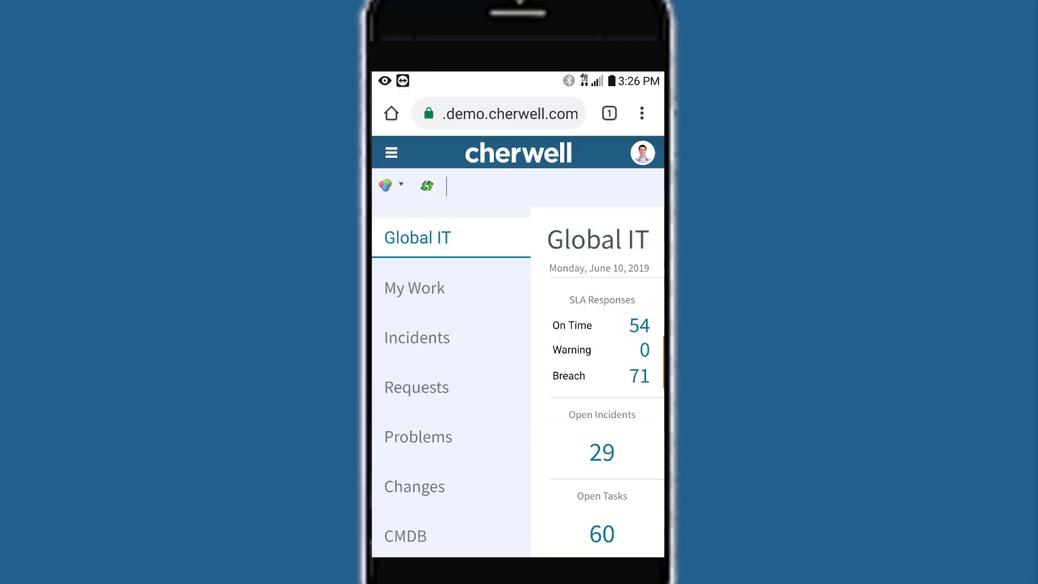
Step: On the phone, open service request 102232 from SLA Responses and scroll its Activity audit history
scroll(518, 351, "down", 3)
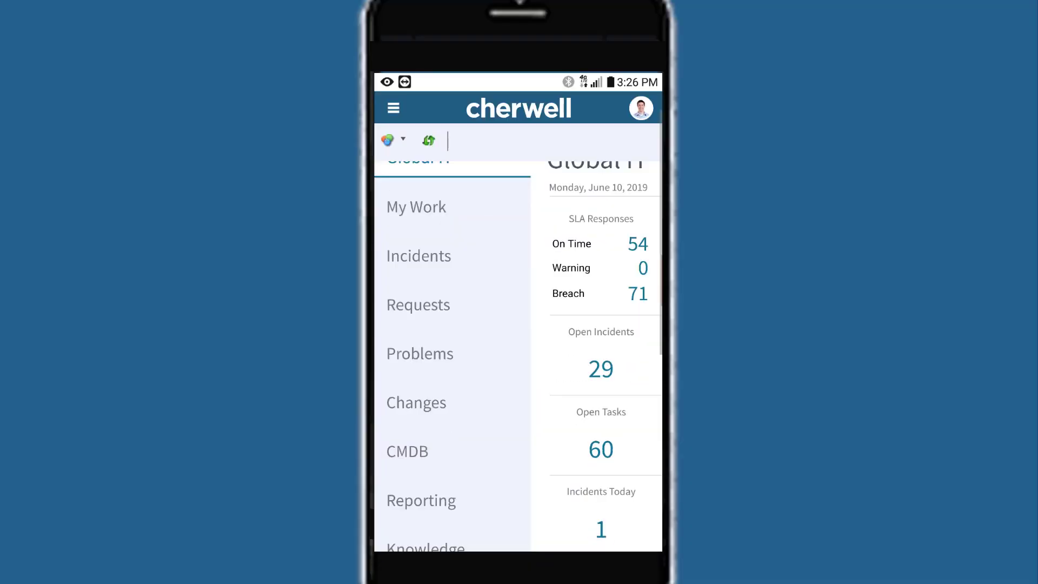
scroll(518, 351, "up", 3)
left_click(600, 324)
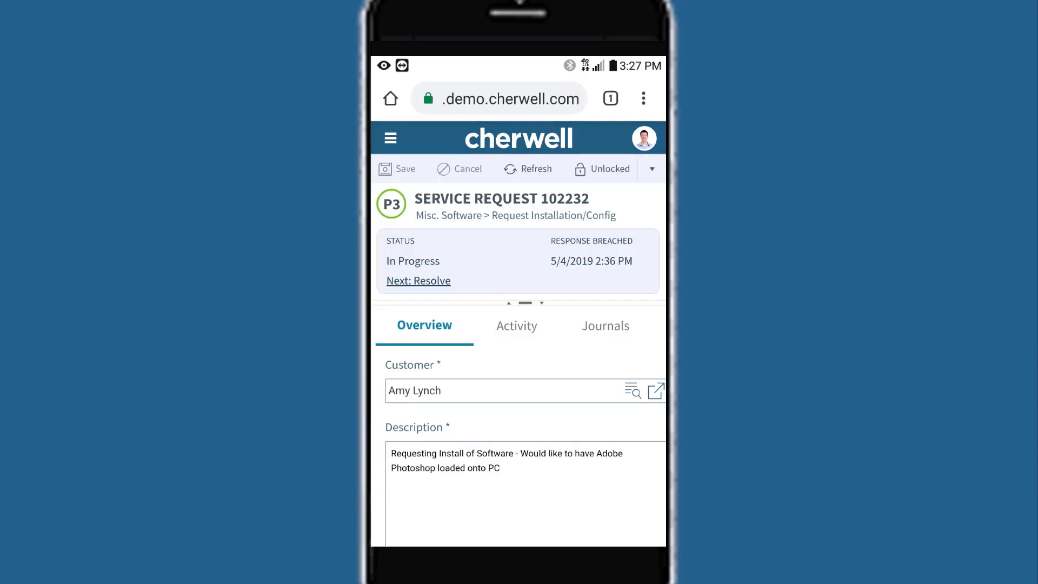
left_click(516, 326)
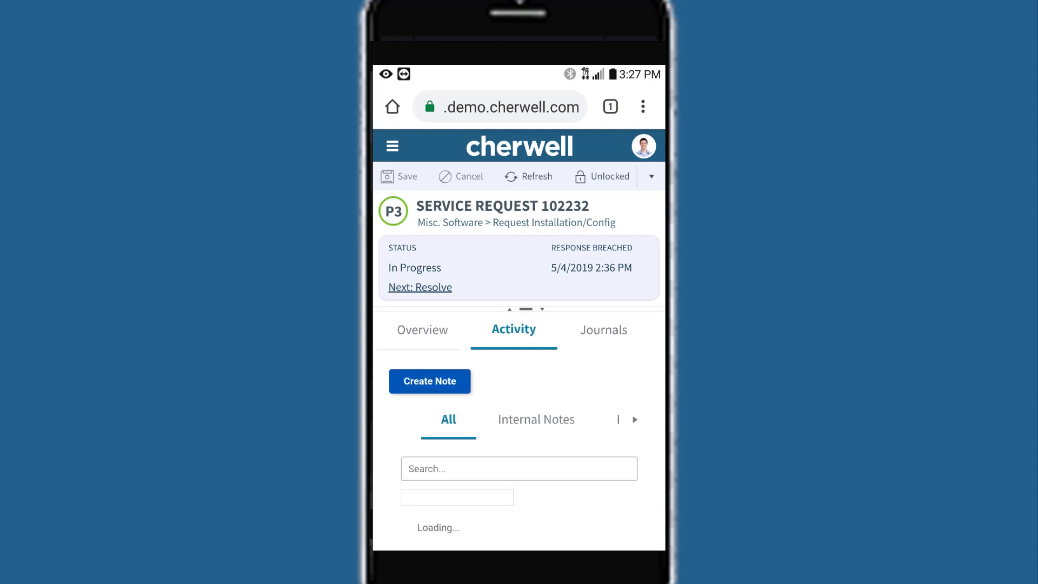
scroll(518, 432, "down", 5)
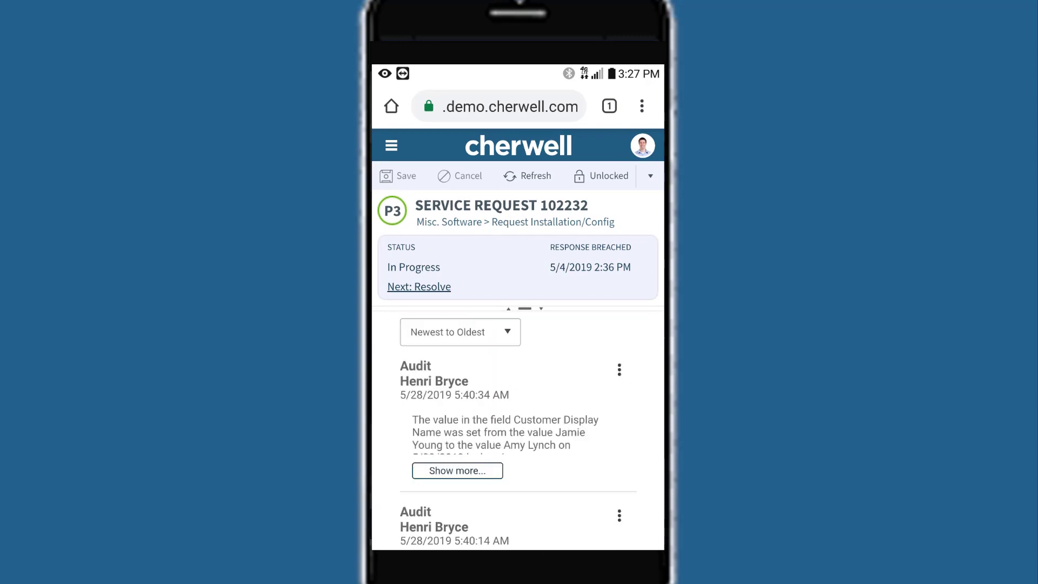